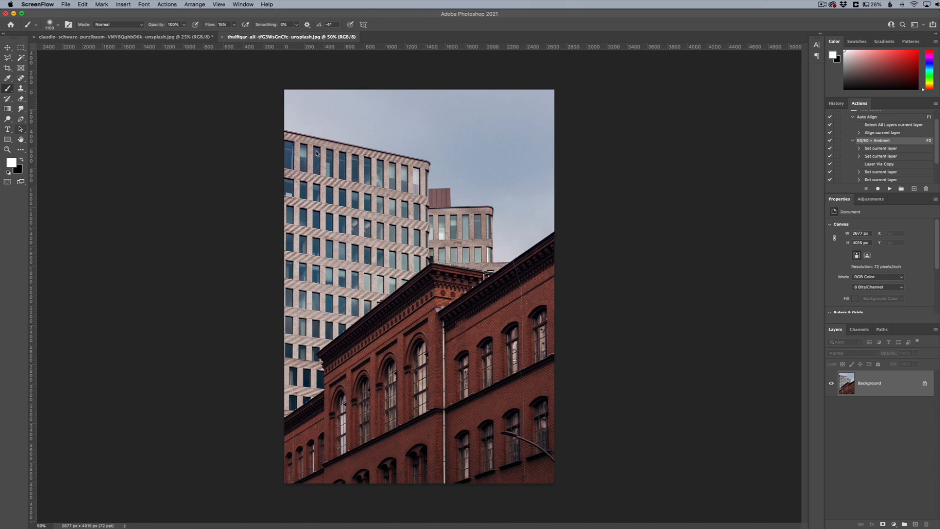
- Switch to the window-facade photo, enlarge the Actions list and collapse its existing action sets
{"action": "left_click", "coordinate": [139, 38]}
{"action": "left_click", "coordinate": [139, 38]}
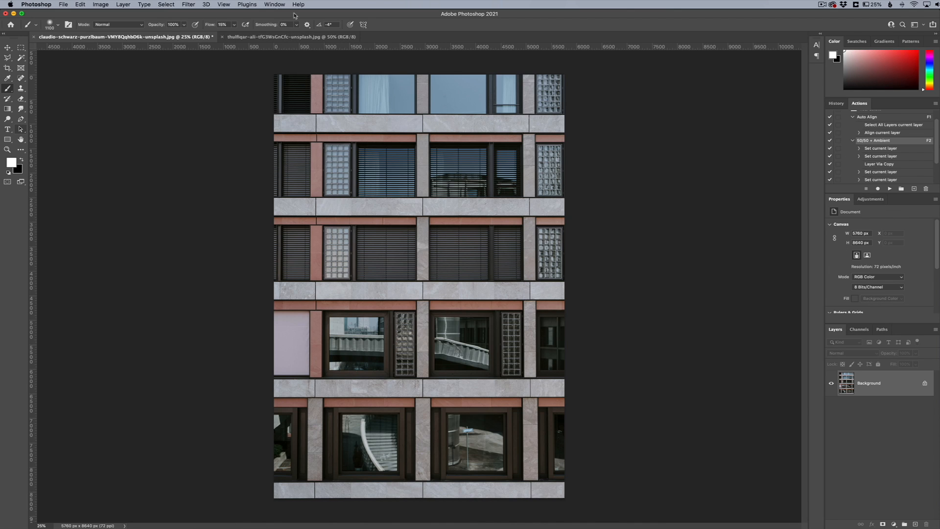
{"action": "left_click", "coordinate": [273, 5]}
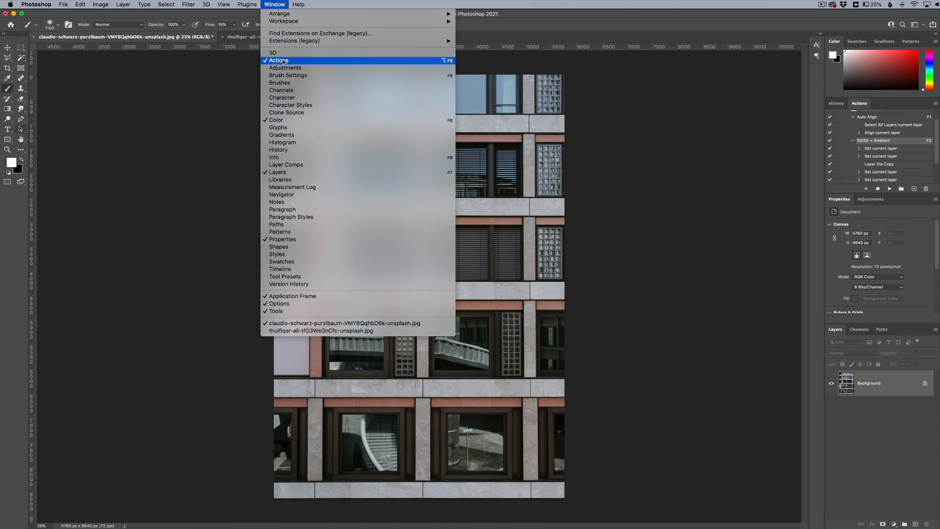
{"action": "left_click", "coordinate": [859, 104]}
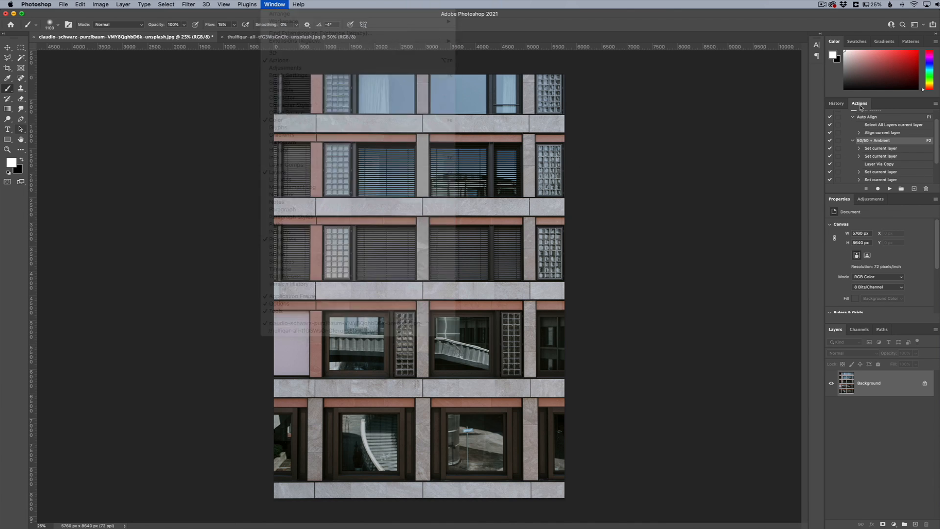
{"action": "left_click_drag", "start_coordinate": [878, 196], "coordinate": [883, 304]}
{"action": "left_click", "coordinate": [853, 130]}
{"action": "left_click", "coordinate": [847, 122]}
{"action": "left_click", "coordinate": [853, 130]}
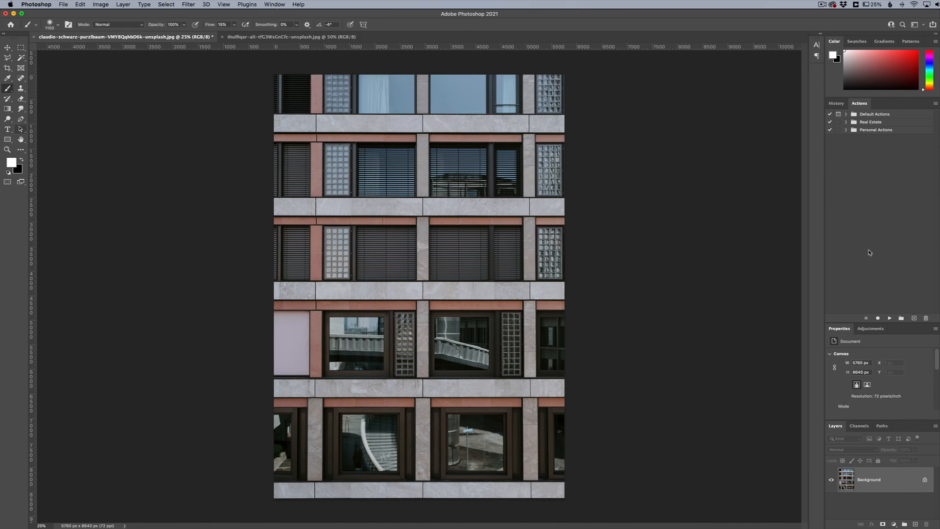
- Create a new action set named "Color Effects"
{"action": "left_click", "coordinate": [901, 318]}
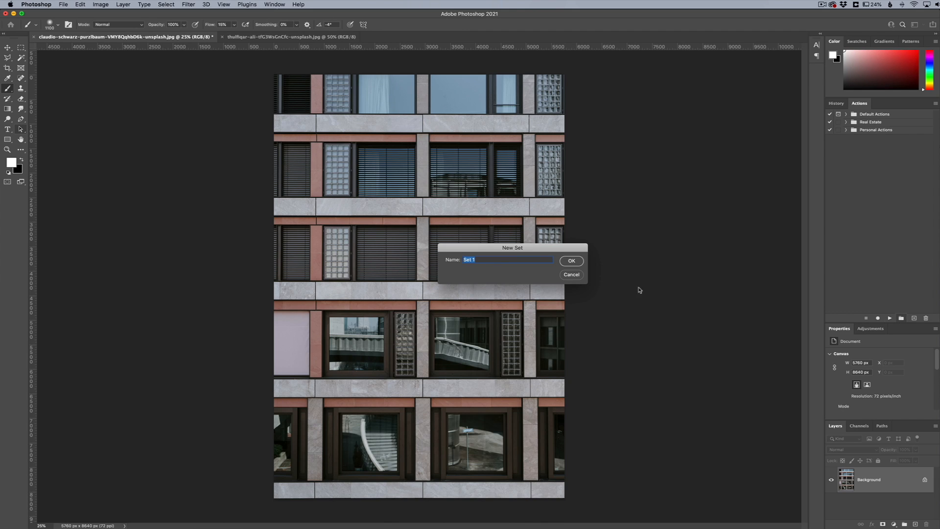
{"action": "left_click_drag", "start_coordinate": [493, 260], "coordinate": [450, 259]}
{"action": "type", "text": "Color Effects"}
{"action": "left_click", "coordinate": [572, 261]}
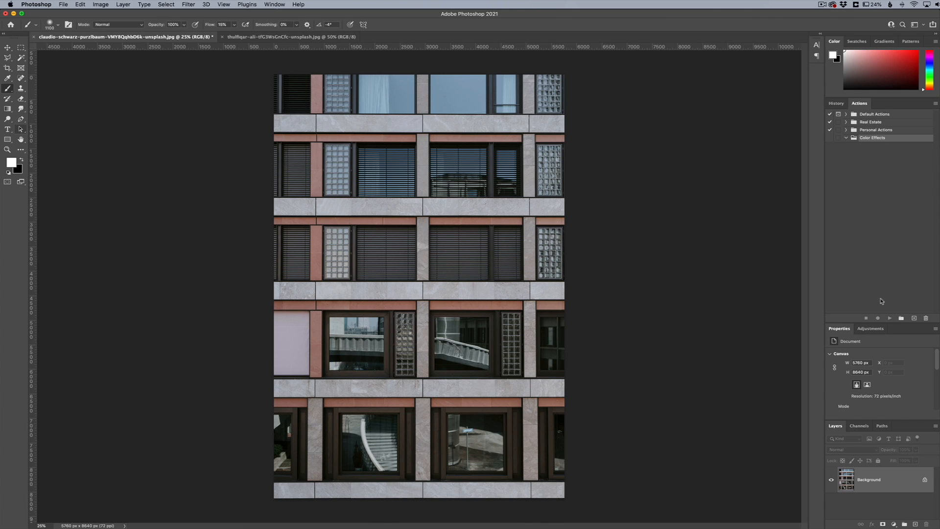
- Create an action named "Color Fade" in the Color Effects set with color None and start recording it
{"action": "left_click", "coordinate": [914, 319]}
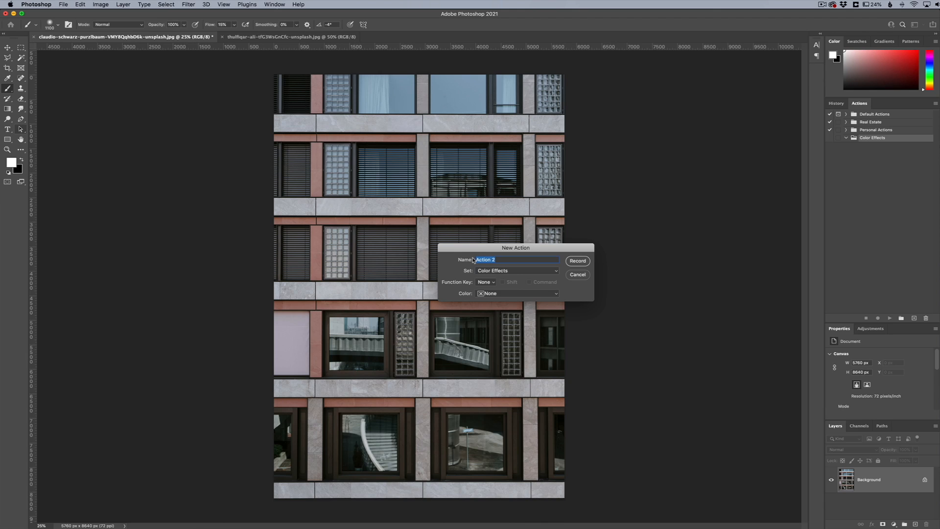
{"action": "type", "text": "Color Fade"}
{"action": "left_click", "coordinate": [504, 296]}
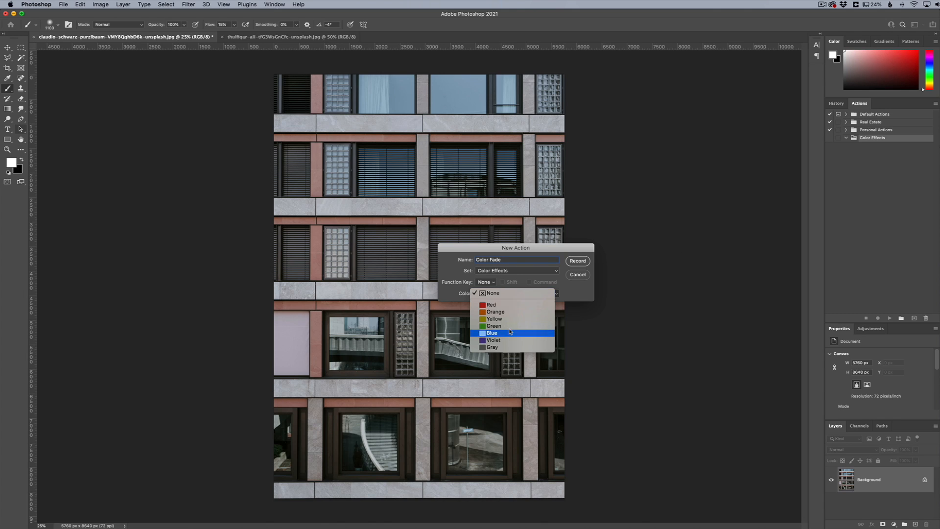
{"action": "left_click", "coordinate": [511, 294]}
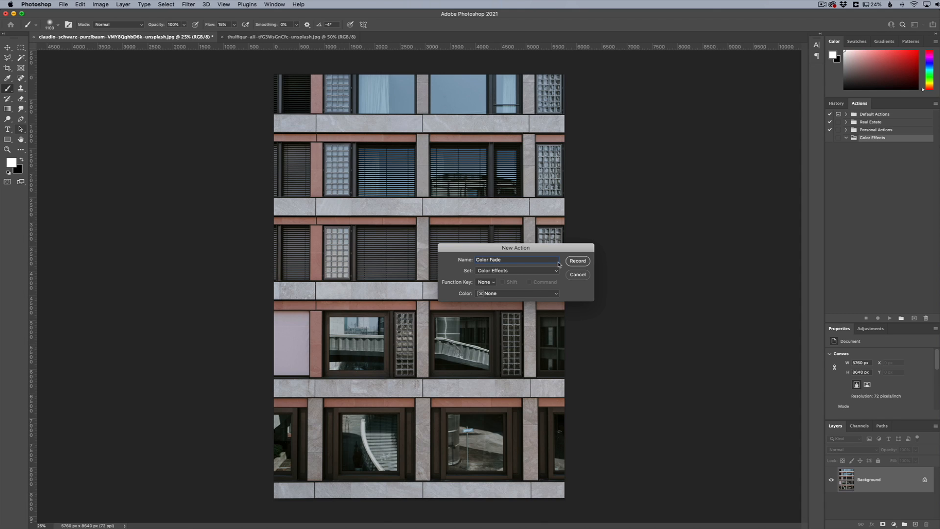
{"action": "left_click", "coordinate": [578, 261]}
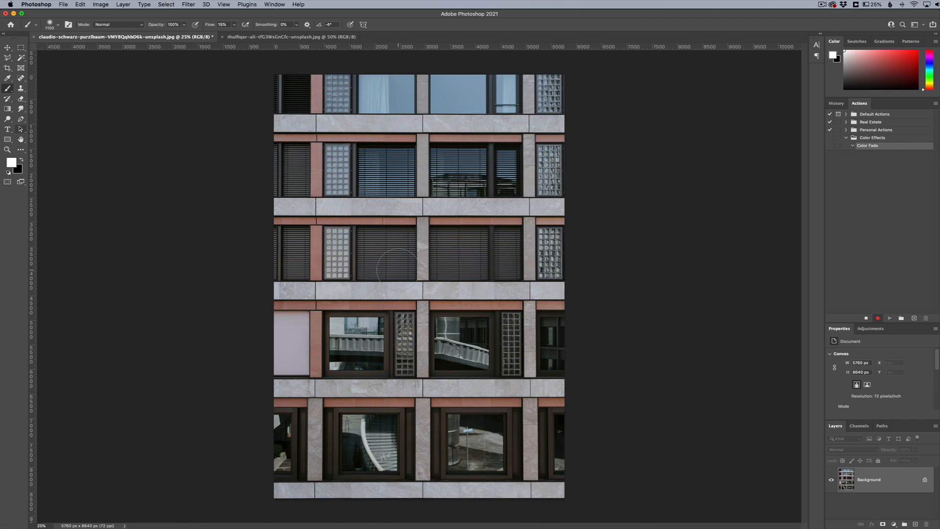
- Make more room for the layer list and add a Gradient Map adjustment layer above the Background
{"action": "left_click_drag", "start_coordinate": [903, 324], "coordinate": [903, 208]}
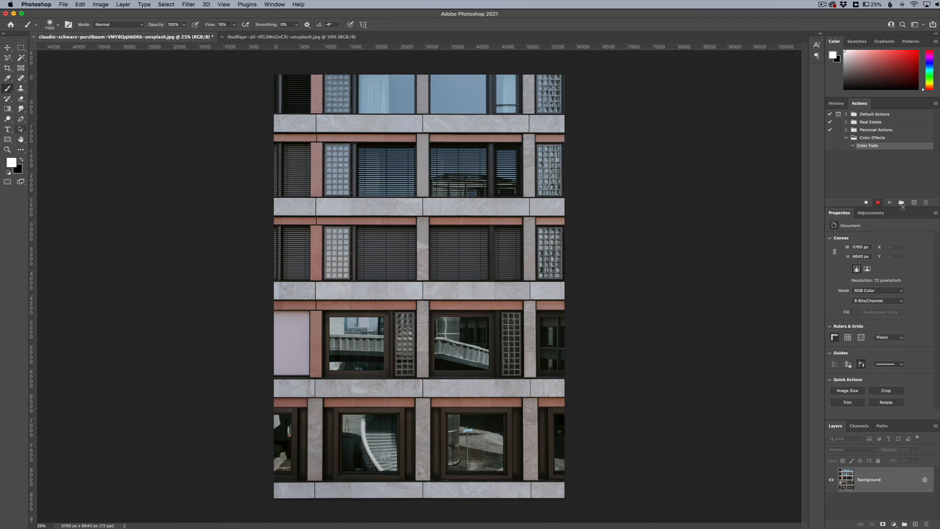
{"action": "left_click_drag", "start_coordinate": [901, 420], "coordinate": [898, 280]}
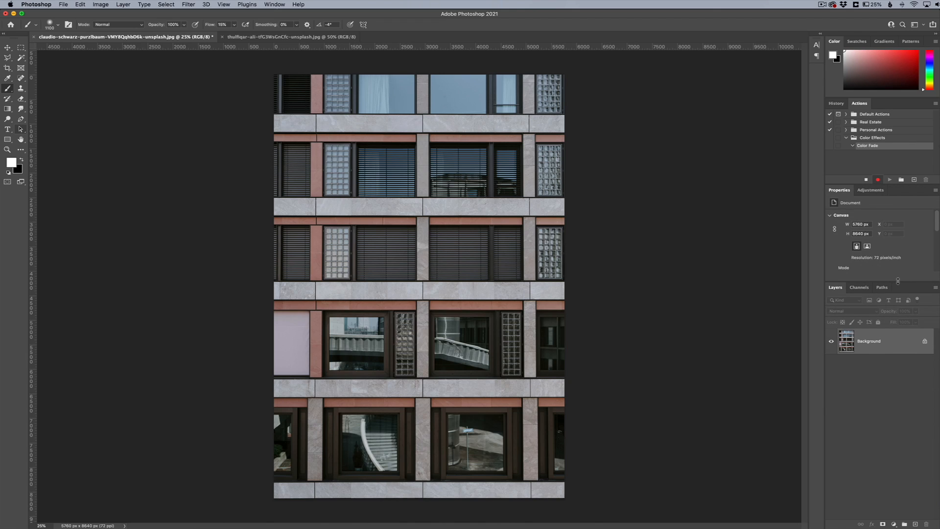
{"action": "left_click", "coordinate": [895, 525]}
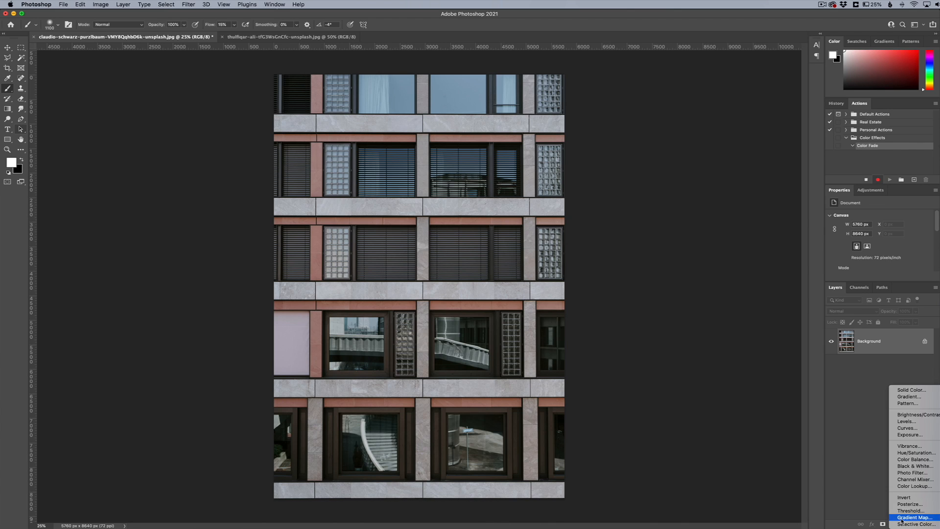
{"action": "left_click", "coordinate": [902, 518]}
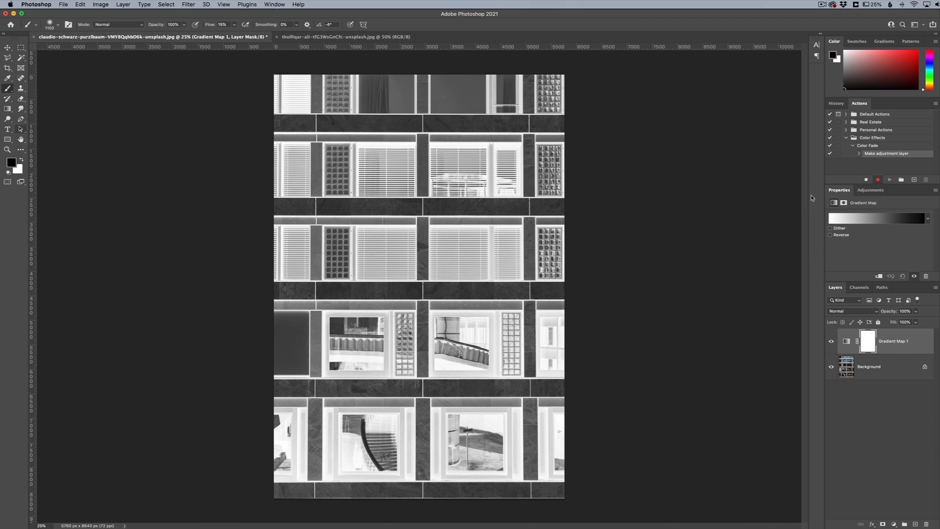
- Open the gradient map's gradient for editing and set its starting color stop to blue (#446fbd)
{"action": "left_click", "coordinate": [865, 221]}
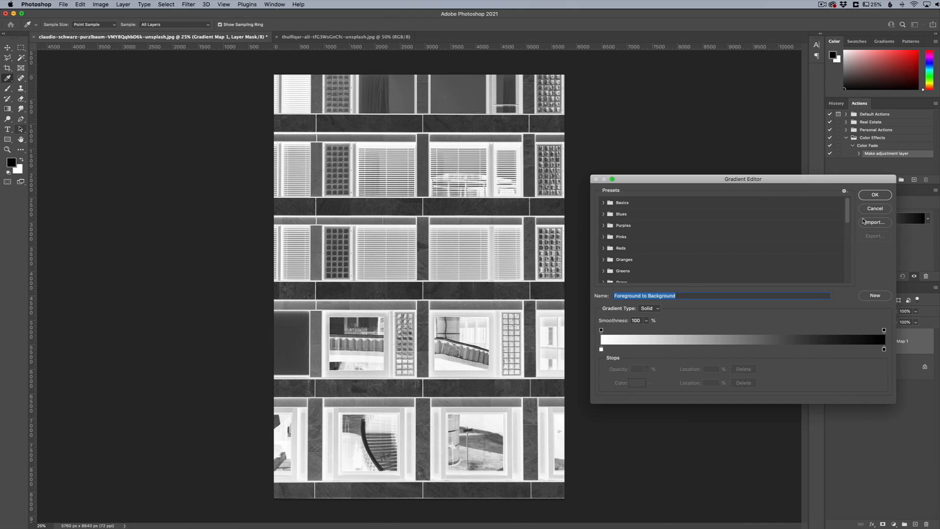
{"action": "left_click", "coordinate": [602, 350]}
{"action": "left_click", "coordinate": [637, 382]}
{"action": "mouse_move", "coordinate": [847, 266]}
{"action": "left_mouse_down"}
{"action": "mouse_move", "coordinate": [846, 250]}
{"action": "mouse_move", "coordinate": [800, 237]}
{"action": "left_mouse_up"}
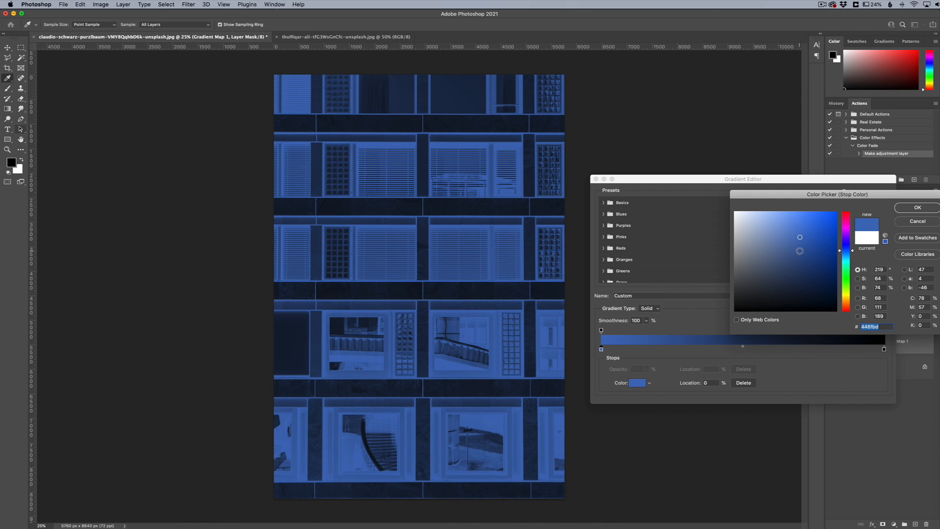
{"action": "left_click", "coordinate": [914, 208]}
- Set the gradient's end color stop at location 100% to a golden yellow
{"action": "left_click", "coordinate": [884, 349]}
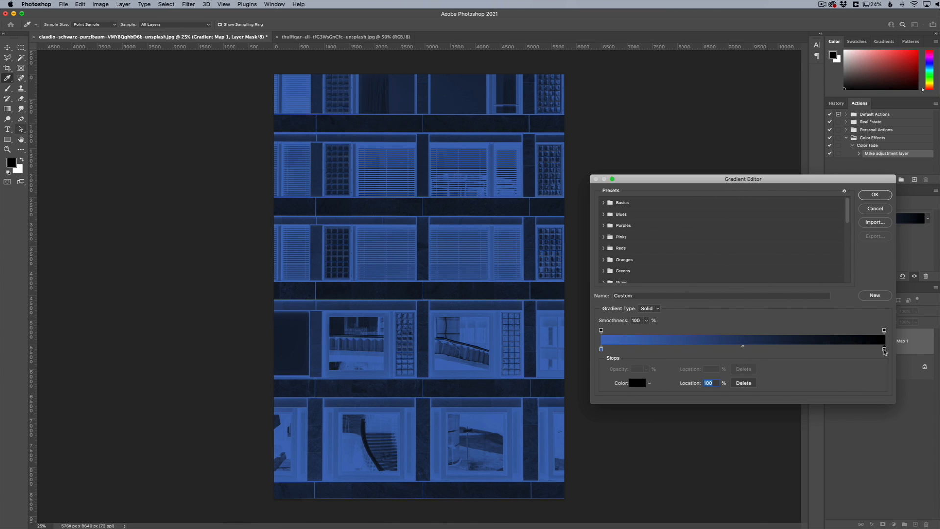
{"action": "left_click", "coordinate": [637, 383]}
{"action": "mouse_move", "coordinate": [845, 289]}
{"action": "left_mouse_down"}
{"action": "mouse_move", "coordinate": [845, 280]}
{"action": "mouse_move", "coordinate": [846, 295]}
{"action": "left_mouse_up"}
{"action": "left_click", "coordinate": [798, 237]}
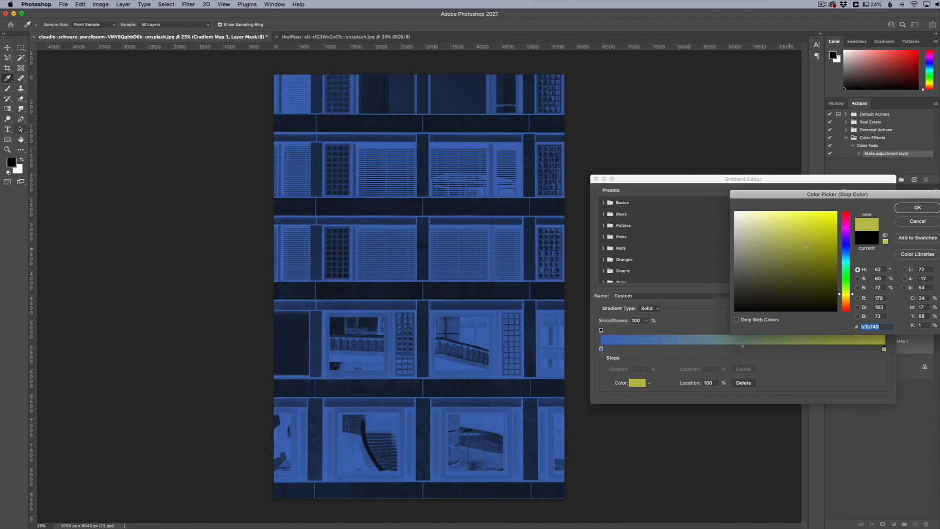
{"action": "left_click", "coordinate": [848, 298]}
{"action": "left_click_drag", "start_coordinate": [806, 229], "coordinate": [811, 222]}
{"action": "left_click", "coordinate": [918, 208]}
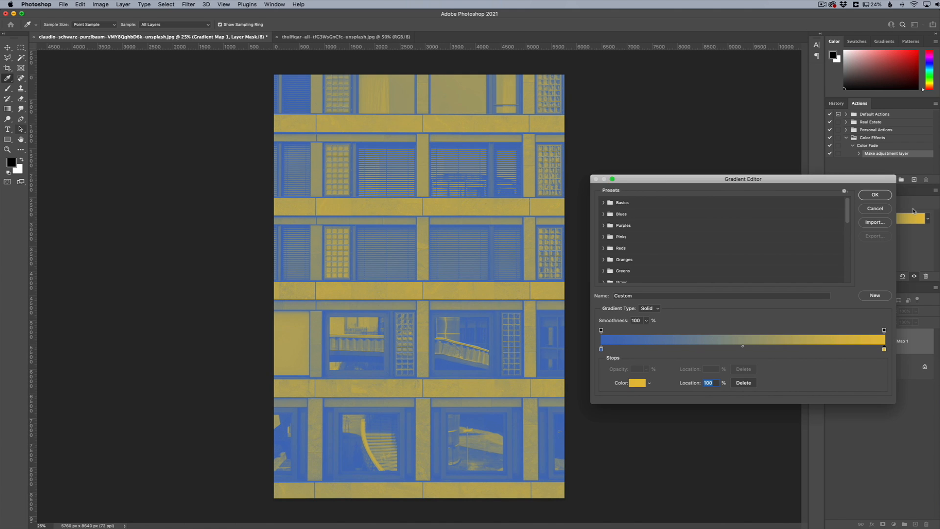
- Apply the edited gradient and set the Gradient Map layer's blend mode to Overlay
{"action": "left_click", "coordinate": [875, 194]}
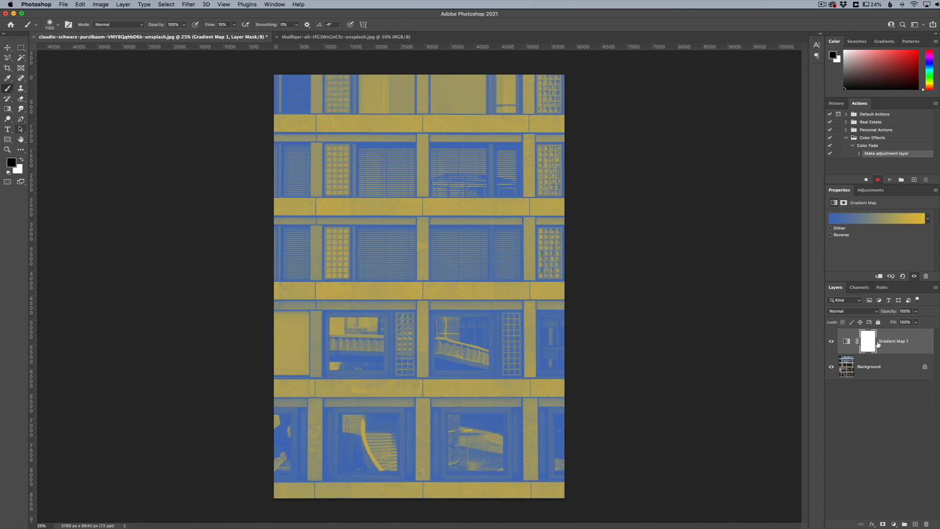
{"action": "left_click", "coordinate": [856, 312]}
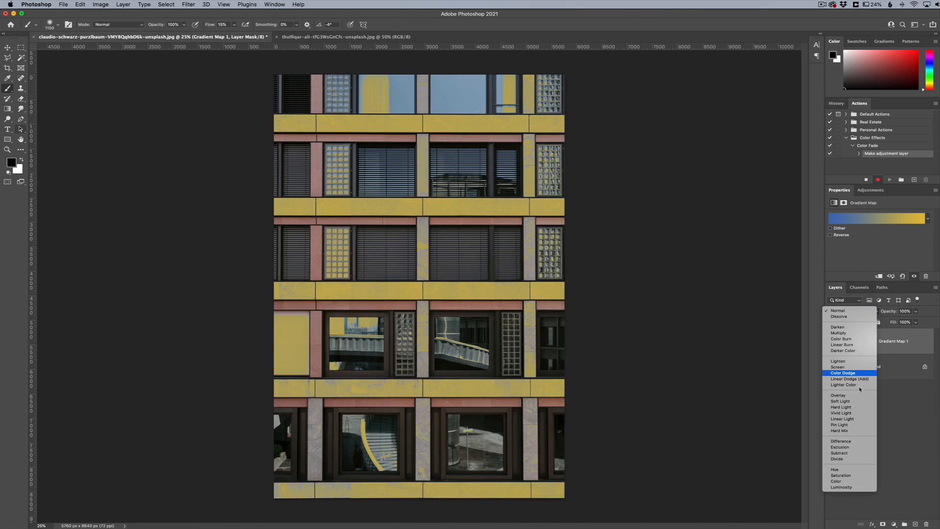
{"action": "left_click", "coordinate": [856, 398]}
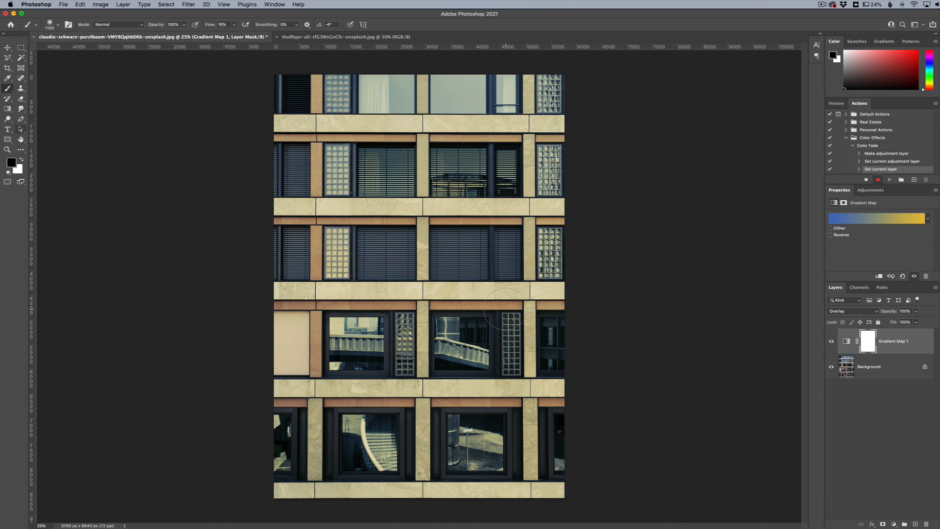
- Add a Curves adjustment layer, raise its black point and anchor the shadows with a second point for a faded look
{"action": "left_click", "coordinate": [895, 524]}
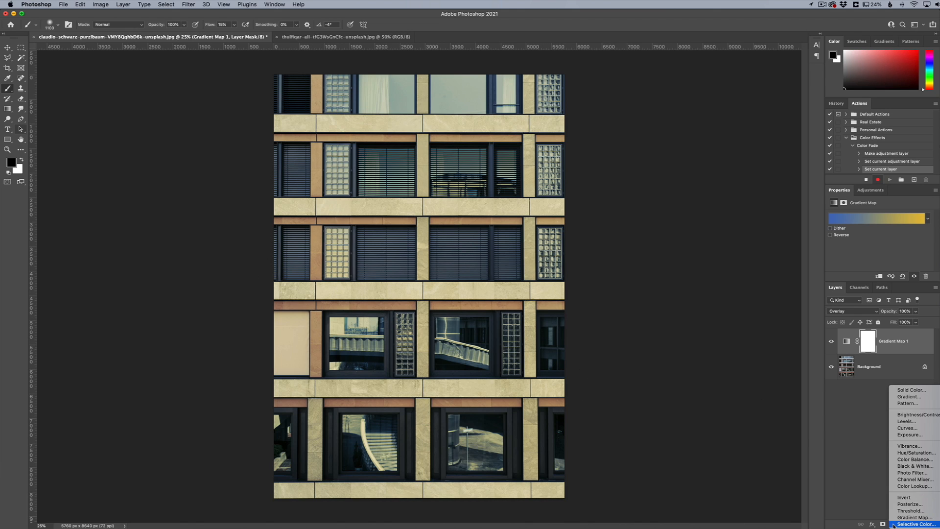
{"action": "left_click", "coordinate": [908, 428]}
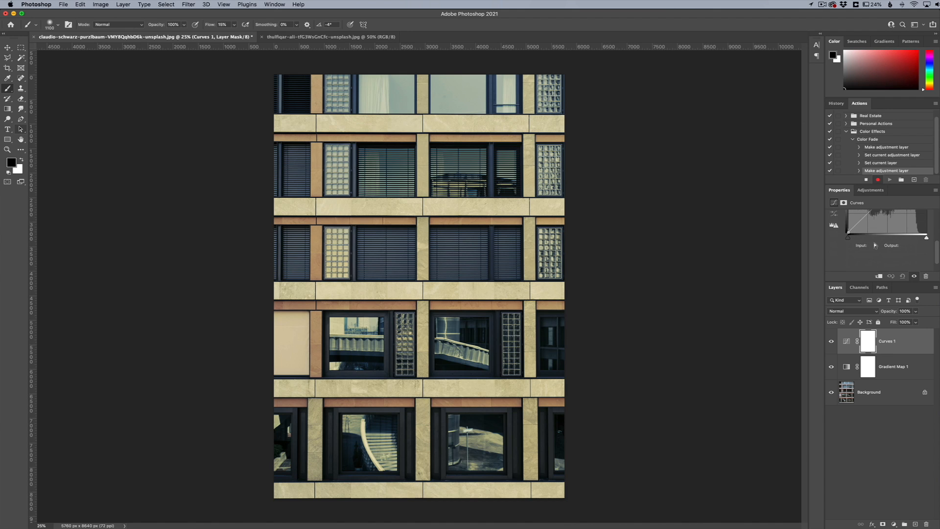
{"action": "left_click", "coordinate": [868, 246]}
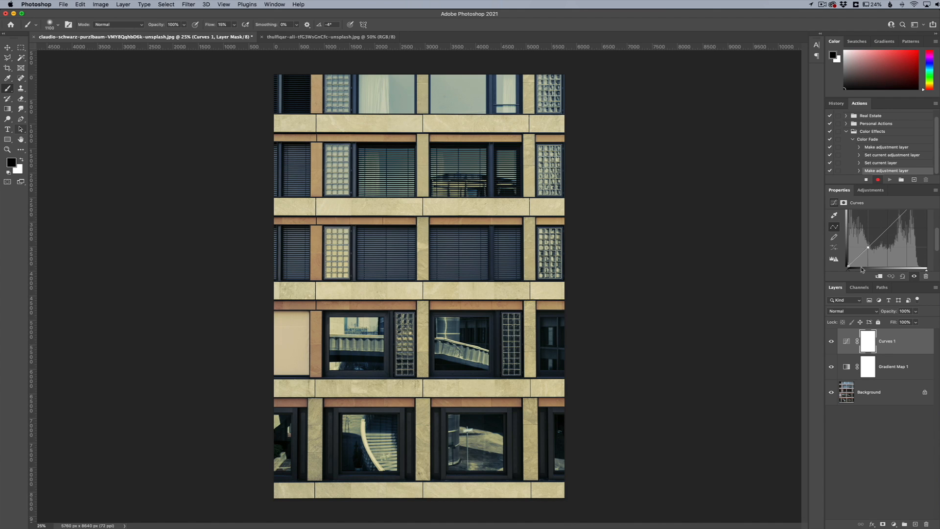
{"action": "left_click_drag", "start_coordinate": [847, 266], "coordinate": [869, 249]}
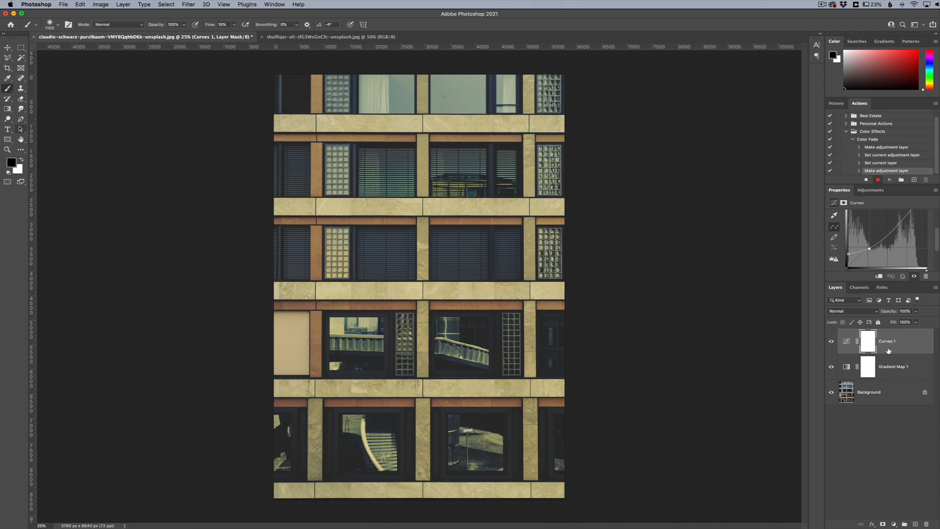
- Group the Curves and Gradient Map layers, name the group "Effect" and toggle its visibility off and on
{"action": "left_click", "coordinate": [908, 377], "text": "shift"}
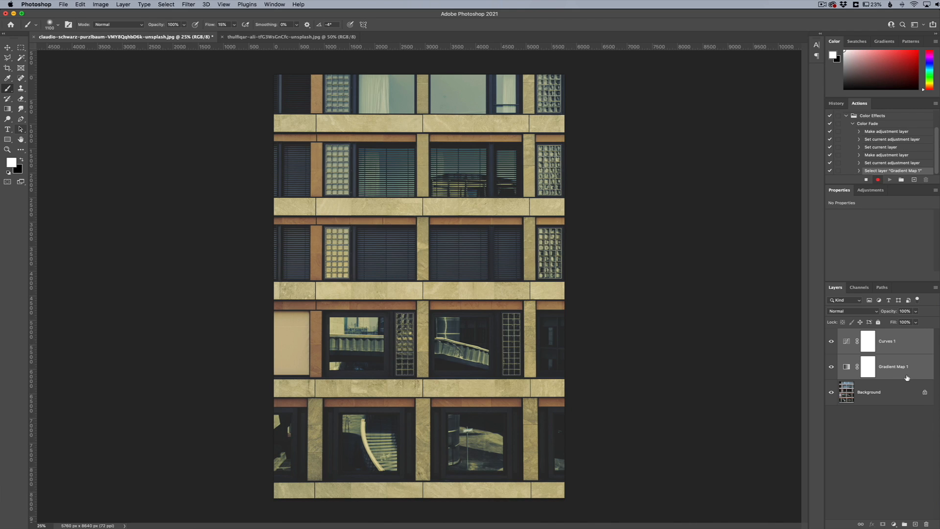
{"action": "key", "text": "super+g"}
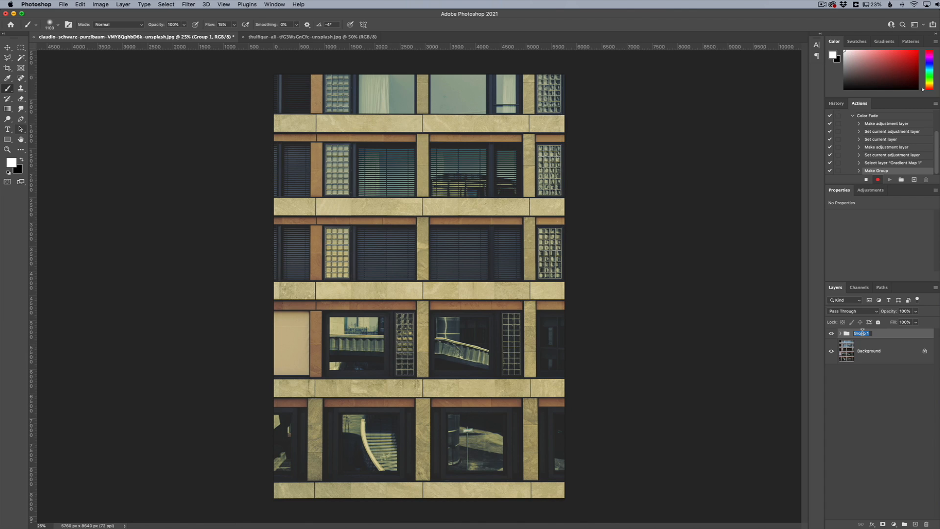
{"action": "type", "text": "Effect"}
{"action": "key", "text": "Return"}
{"action": "left_click", "coordinate": [833, 334]}
{"action": "left_click", "coordinate": [832, 334]}
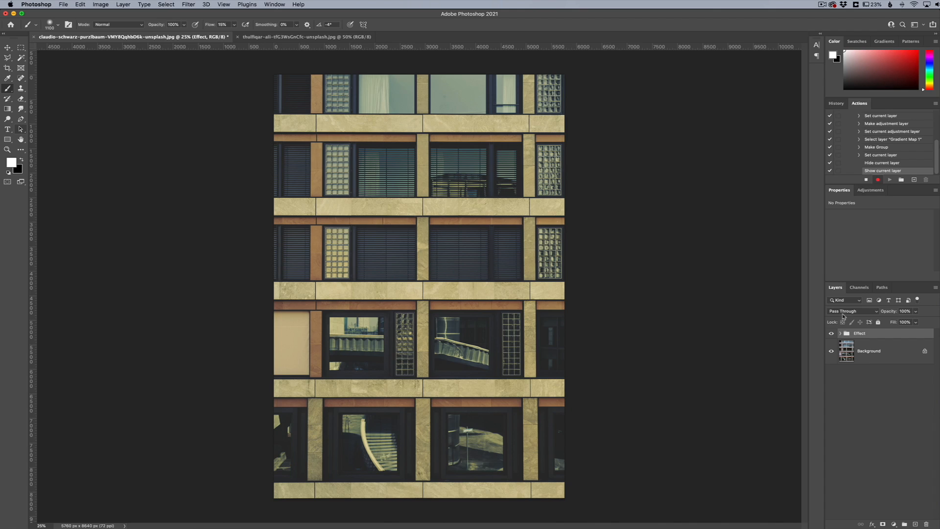
- Stop recording the action and collapse the Color Fade steps in the action list
{"action": "left_click", "coordinate": [866, 180]}
{"action": "scroll", "coordinate": [880, 159], "scroll_direction": "up", "scroll_amount": 5}
{"action": "left_click", "coordinate": [853, 146]}
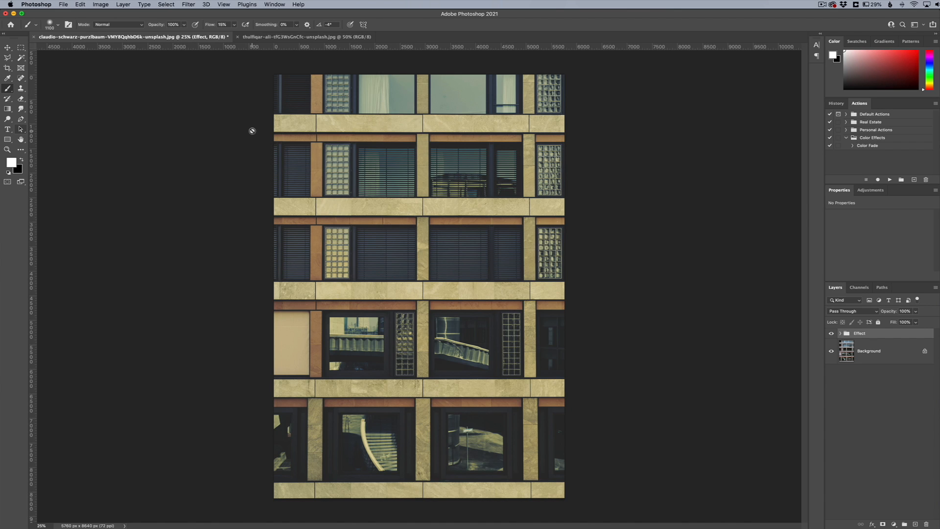
- Delete the Effect group from the facade photo and play the Color Fade action on it
{"action": "left_click_drag", "start_coordinate": [864, 335], "coordinate": [926, 524]}
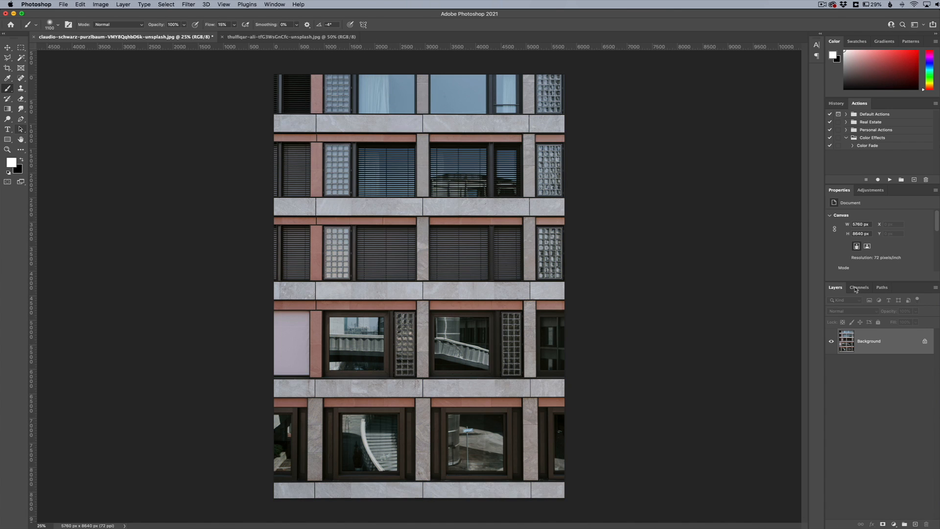
{"action": "left_click", "coordinate": [873, 146]}
{"action": "left_click", "coordinate": [891, 180]}
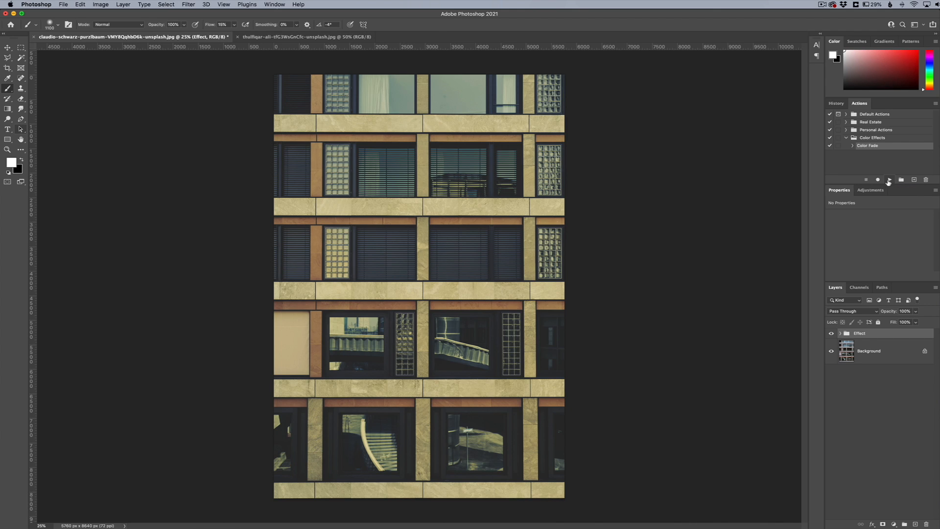
- Play the Color Fade action on the brick-building photo, compare both photos and inspect the layers inside its Effect group
{"action": "left_click", "coordinate": [286, 37]}
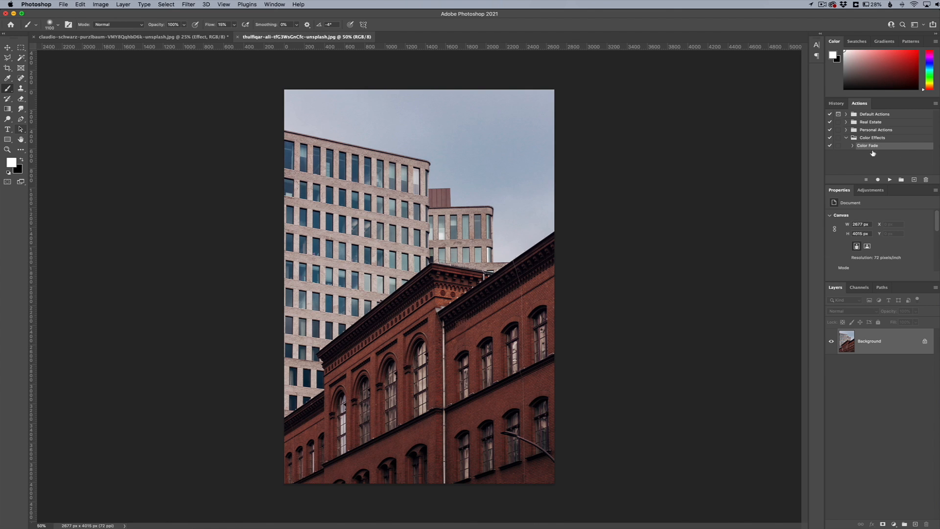
{"action": "left_click", "coordinate": [890, 181]}
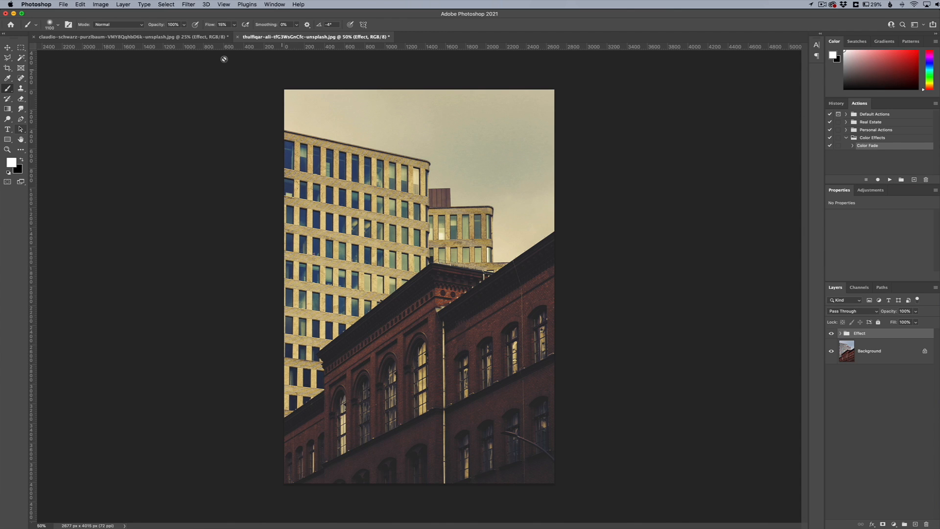
{"action": "left_click", "coordinate": [205, 41]}
{"action": "left_click", "coordinate": [279, 39]}
{"action": "left_click", "coordinate": [841, 333]}
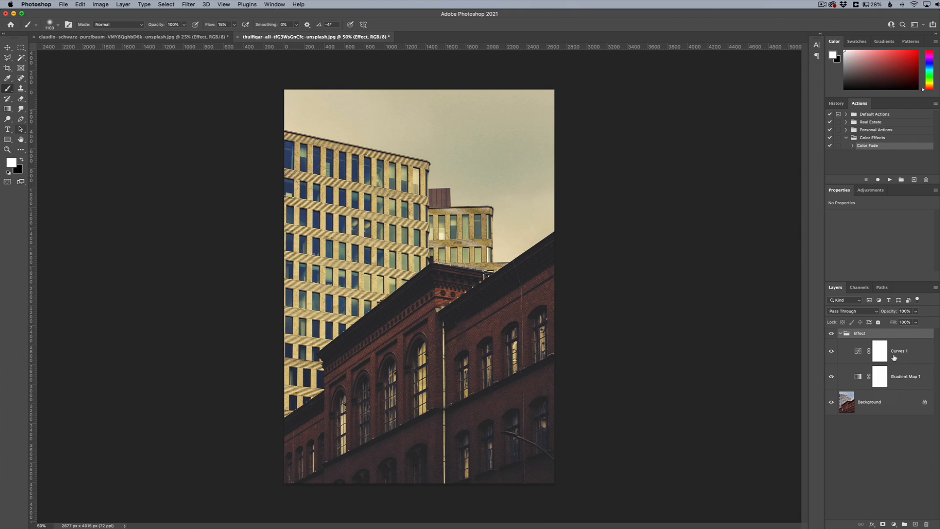
{"action": "left_click", "coordinate": [841, 334]}
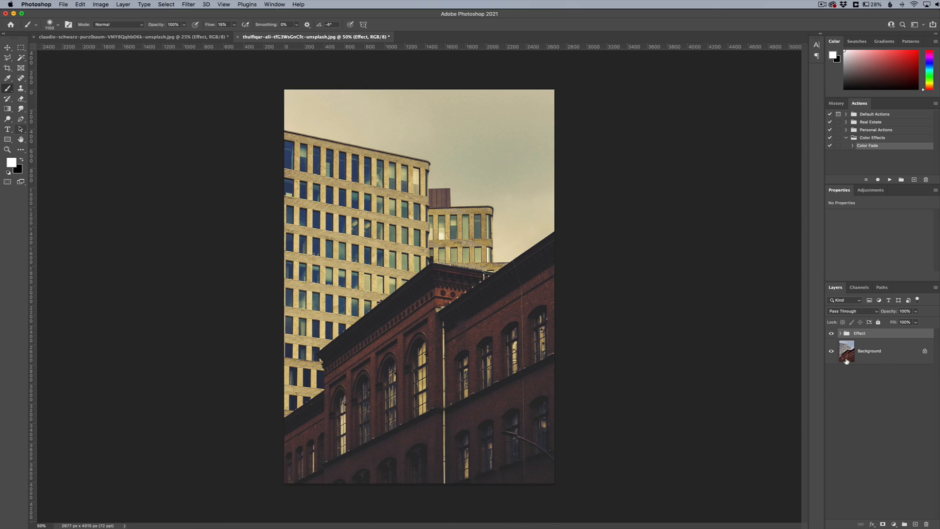